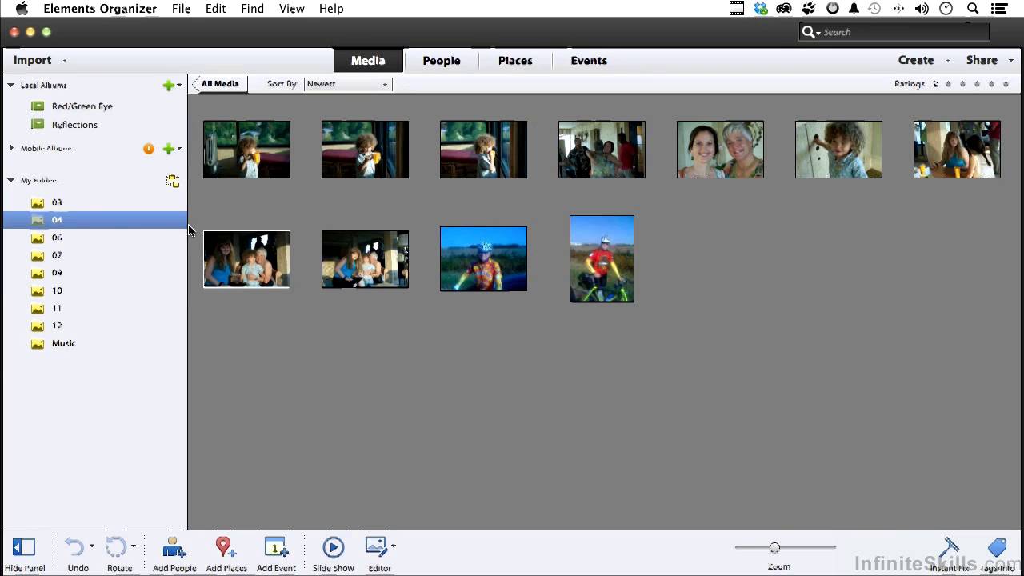
Open the curly-haired boy's yellow-cup photo, DSC_4980.jpg, from the Organizer in Photoshop Elements Editor.
{"action": "left_click", "coordinate": [368, 150]}
{"action": "right_click", "coordinate": [368, 149]}
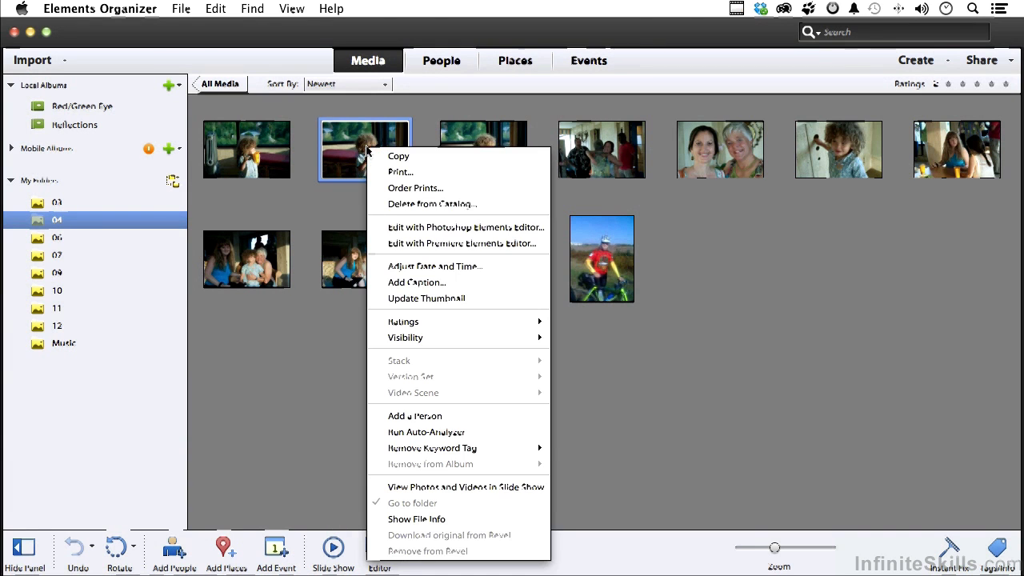
{"action": "left_click", "coordinate": [390, 227]}
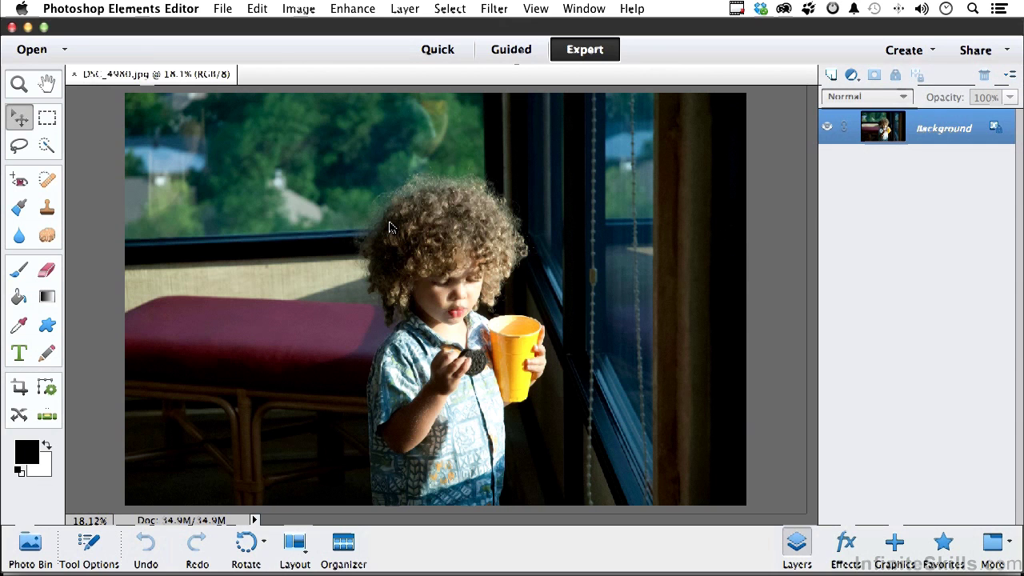
Browse the Effects panel's Filters, Styles and Effects presets.
{"action": "left_click", "coordinate": [846, 549]}
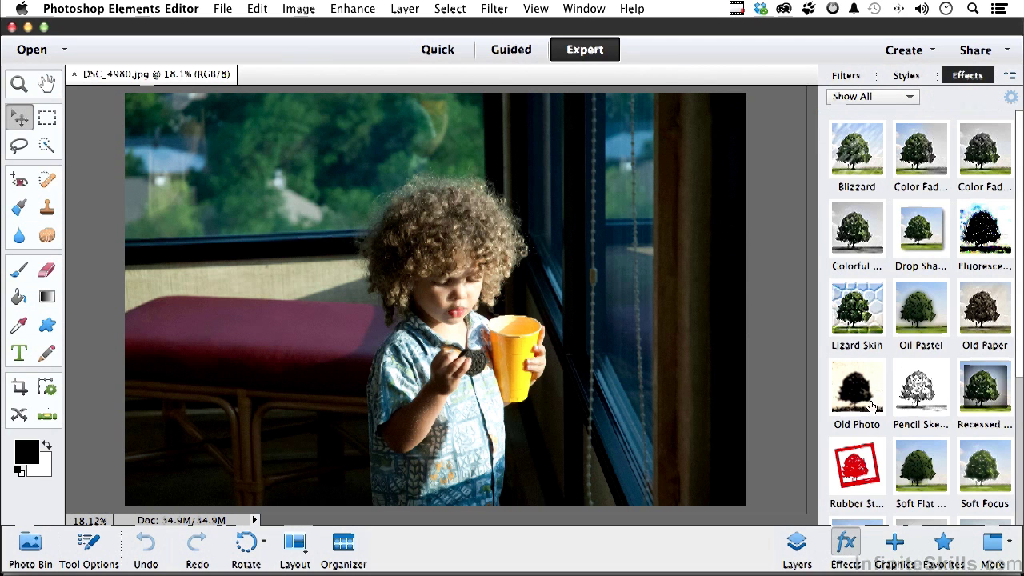
{"action": "left_click", "coordinate": [840, 76]}
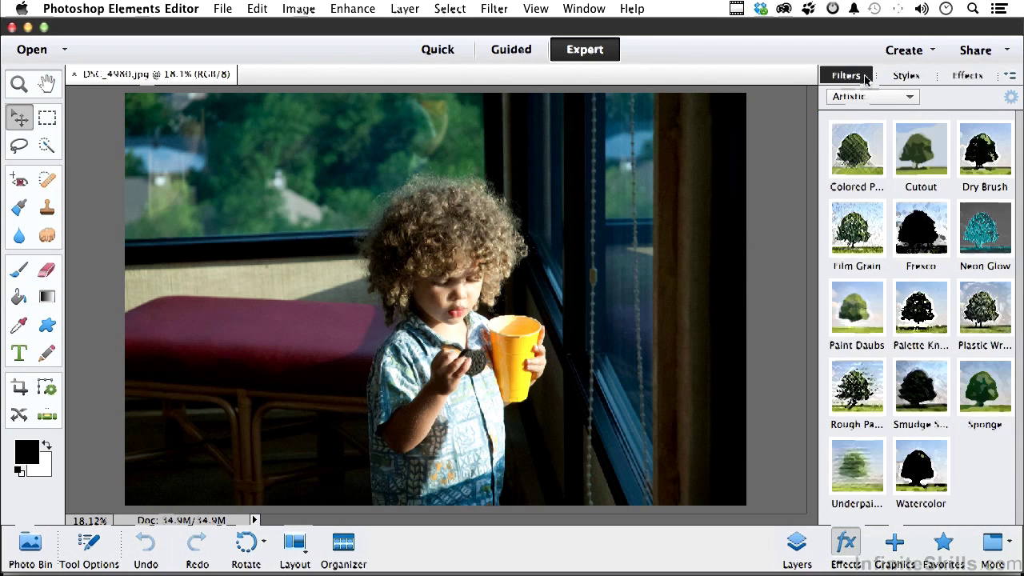
{"action": "left_click", "coordinate": [908, 76]}
{"action": "left_click", "coordinate": [966, 78]}
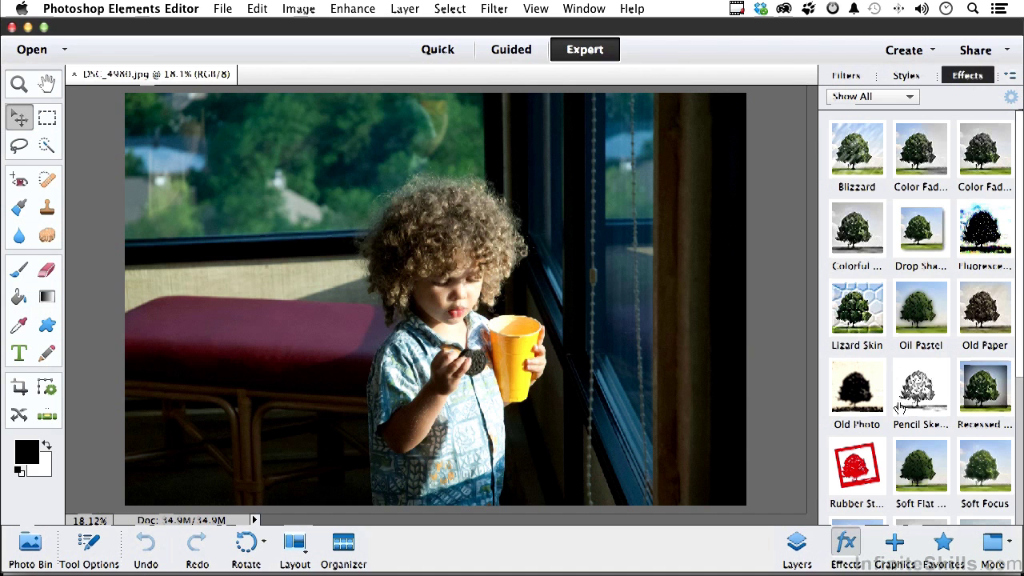
Switch to the Graphics library, organize it By Type, and expose its list of graphic types.
{"action": "left_click", "coordinate": [894, 547]}
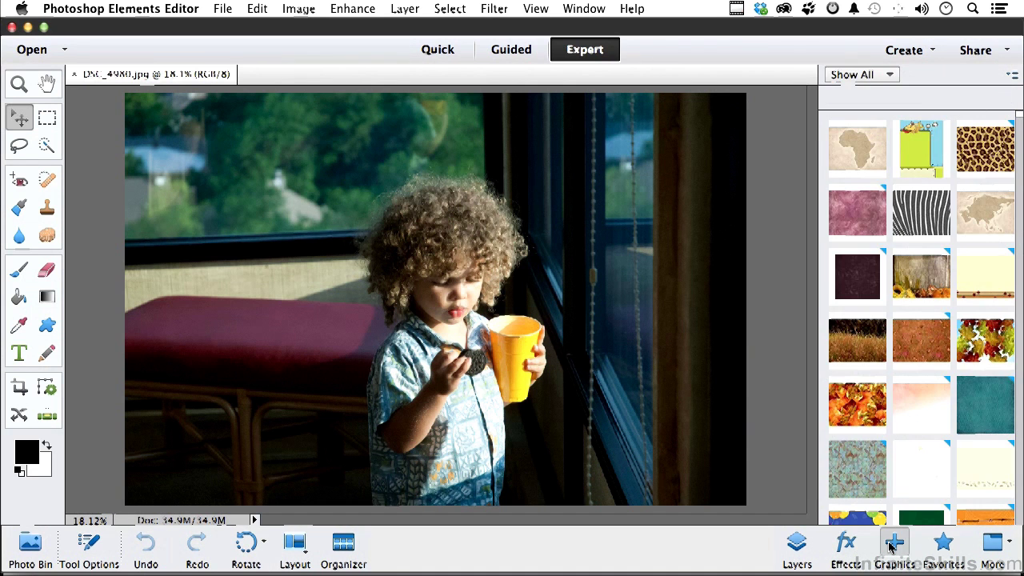
{"action": "scroll", "coordinate": [920, 239], "scroll_direction": "down", "scroll_amount": 5}
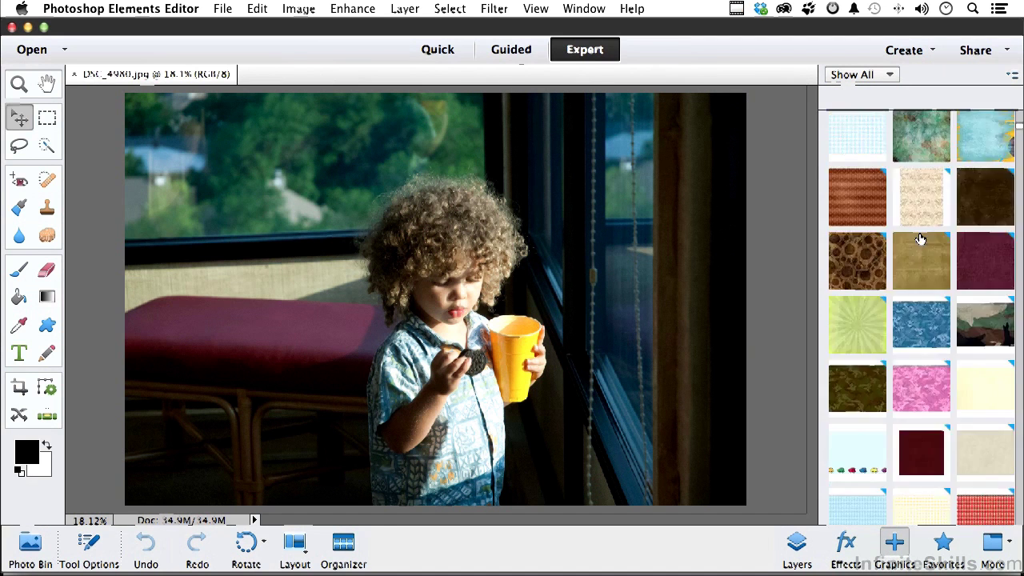
{"action": "scroll", "coordinate": [920, 239], "scroll_direction": "down", "scroll_amount": 5}
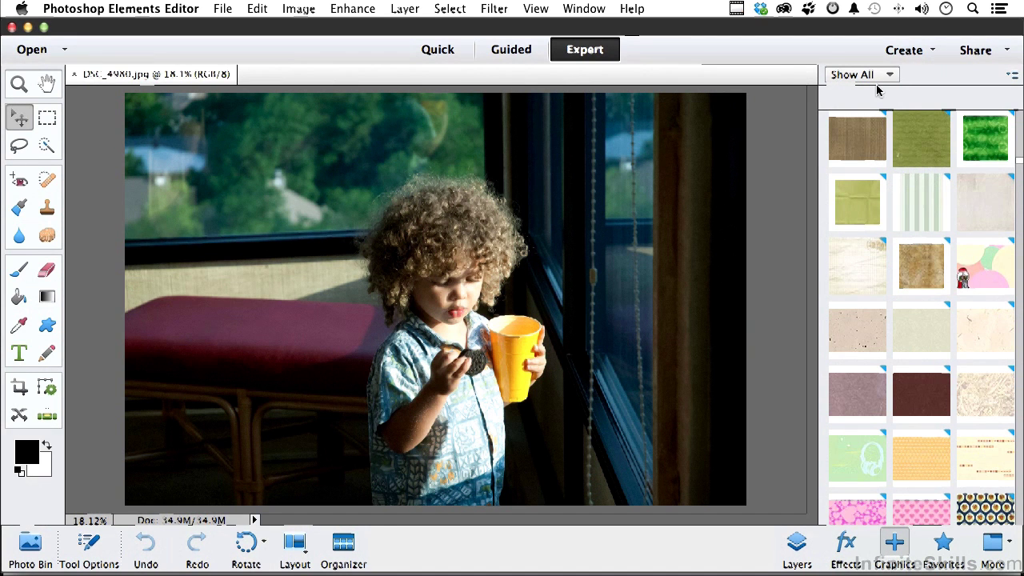
{"action": "left_click", "coordinate": [880, 75]}
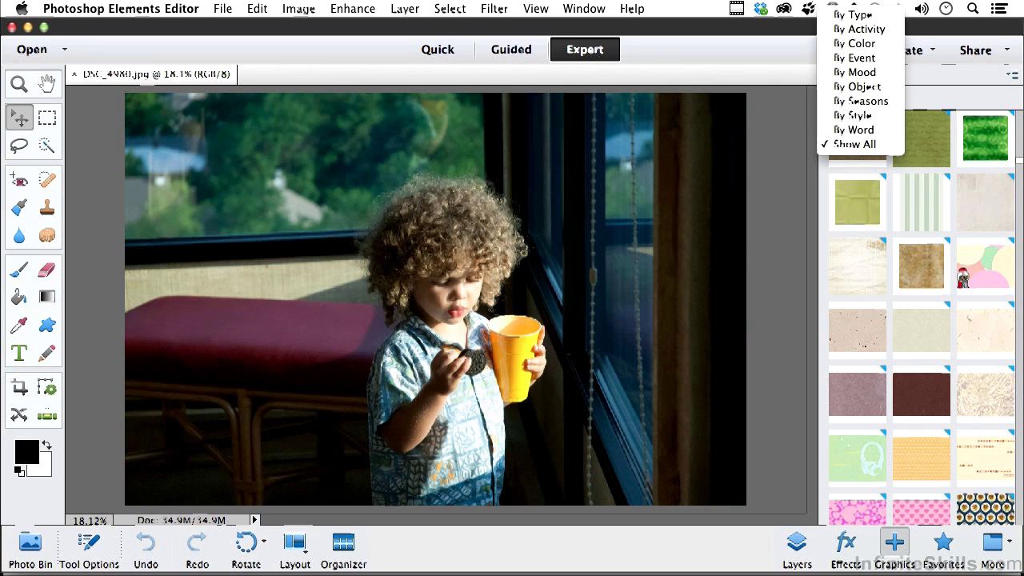
{"action": "left_click", "coordinate": [871, 16]}
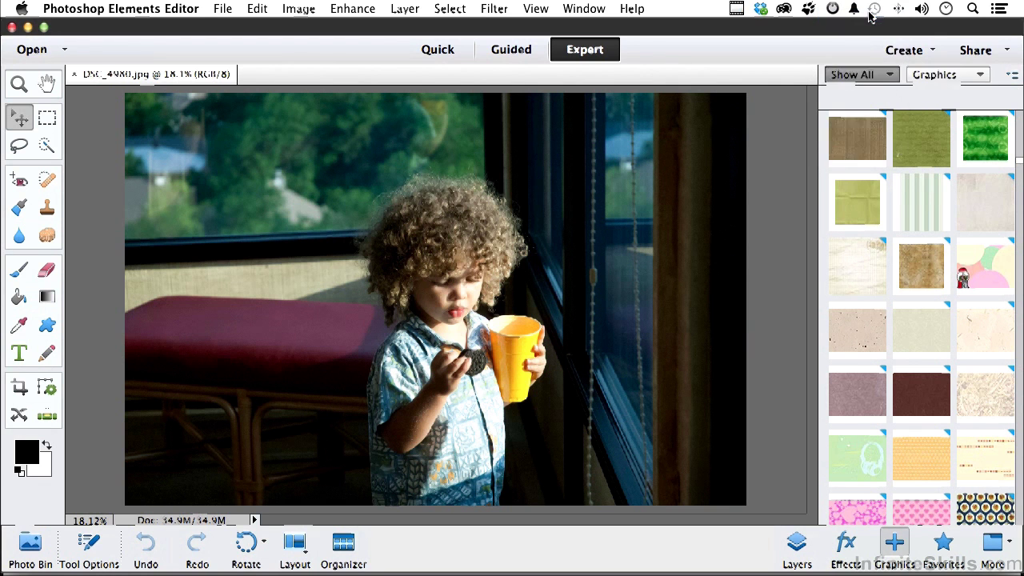
{"action": "left_click", "coordinate": [935, 76]}
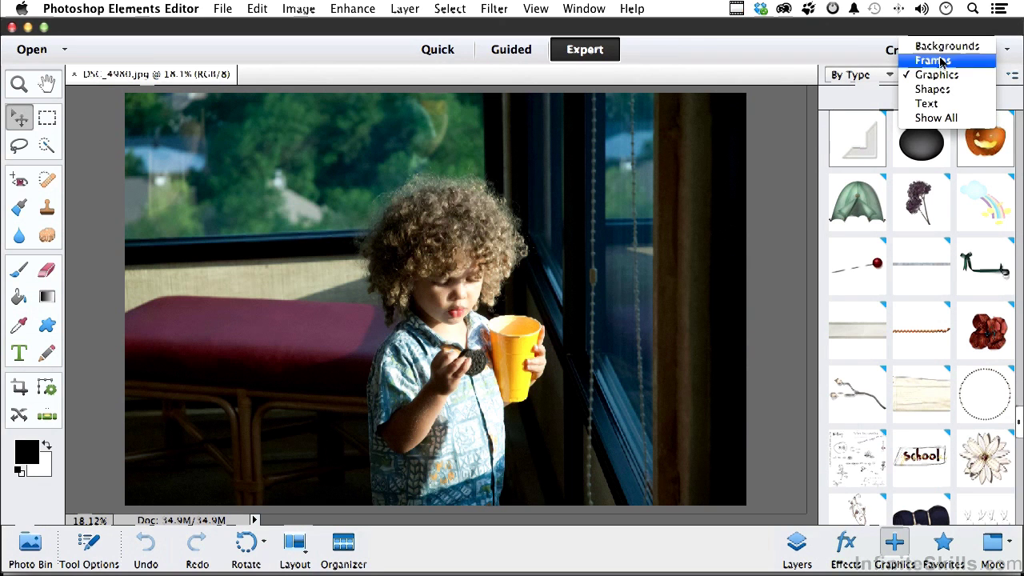
Filter the library to Frames and add the Distressed Gold Frame around the boy photo.
{"action": "left_click", "coordinate": [942, 61]}
{"action": "scroll", "coordinate": [946, 260], "scroll_direction": "down", "scroll_amount": 4}
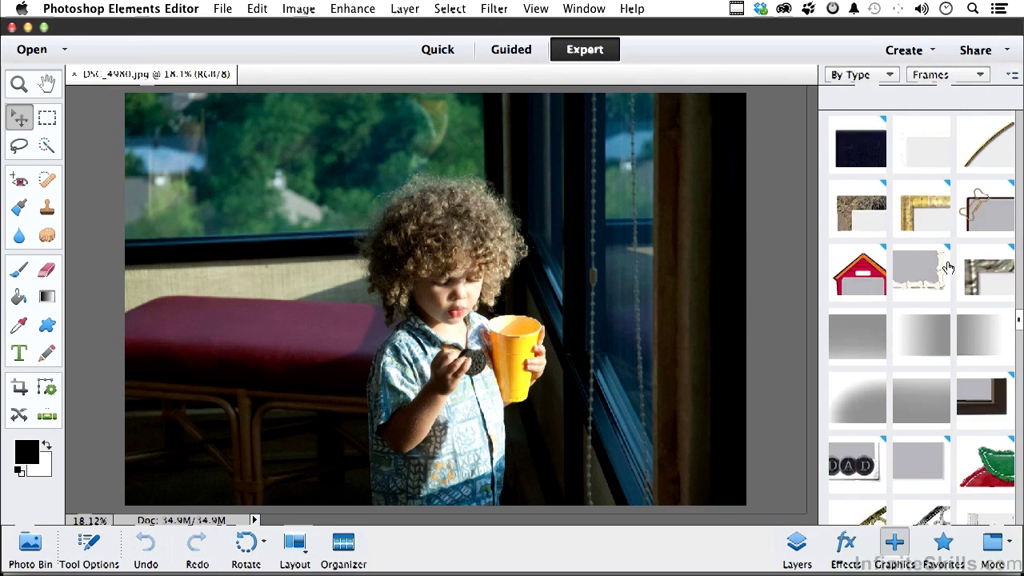
{"action": "scroll", "coordinate": [948, 268], "scroll_direction": "up", "scroll_amount": 1}
{"action": "scroll", "coordinate": [948, 268], "scroll_direction": "up", "scroll_amount": 3}
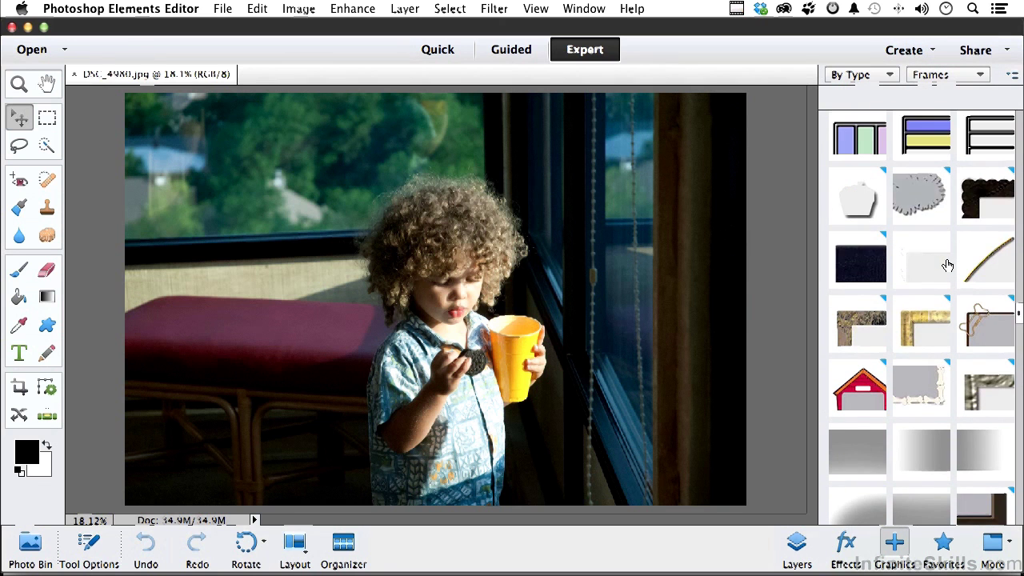
{"action": "scroll", "coordinate": [948, 265], "scroll_direction": "up", "scroll_amount": 2}
{"action": "scroll", "coordinate": [947, 266], "scroll_direction": "down", "scroll_amount": 3}
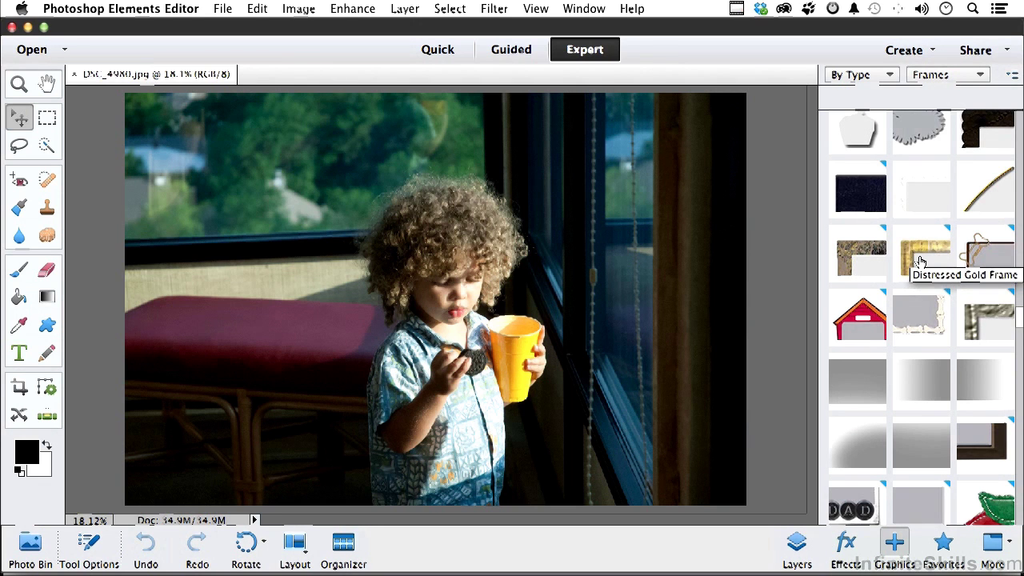
{"action": "double_click", "coordinate": [920, 262]}
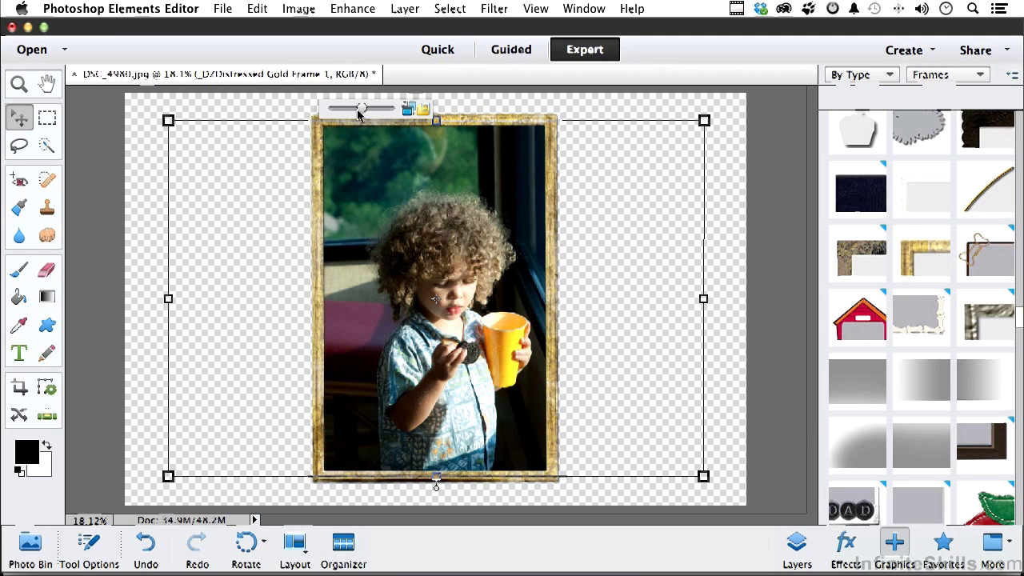
Enlarge the boy photo inside the gold frame, shift it up-left, and commit the placement.
{"action": "left_click_drag", "start_coordinate": [360, 111], "coordinate": [370, 109]}
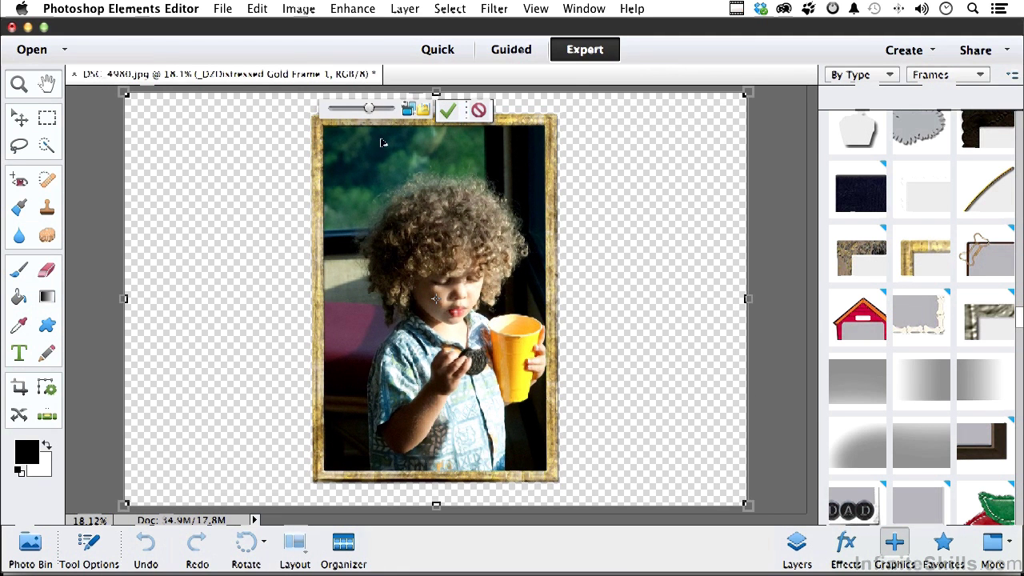
{"action": "mouse_move", "coordinate": [442, 248]}
{"action": "left_mouse_down"}
{"action": "mouse_move", "coordinate": [422, 234]}
{"action": "mouse_move", "coordinate": [431, 231]}
{"action": "left_mouse_up"}
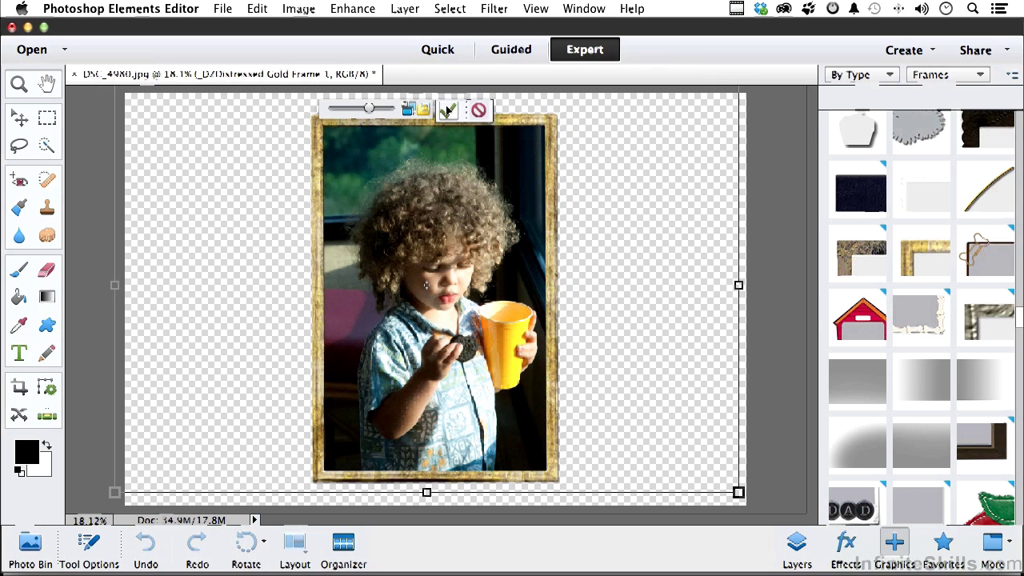
{"action": "left_click", "coordinate": [448, 111]}
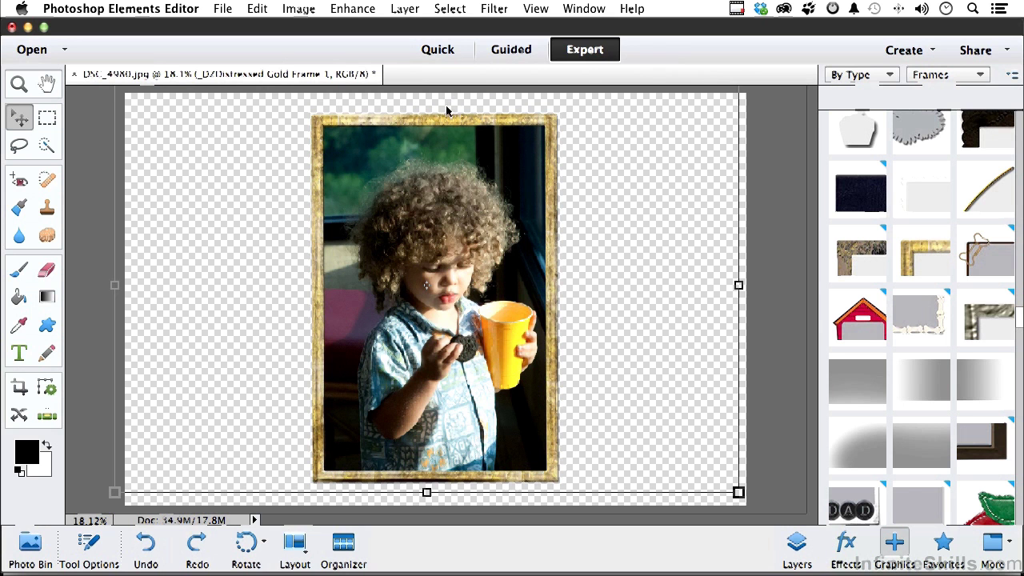
{"action": "double_click", "coordinate": [464, 154]}
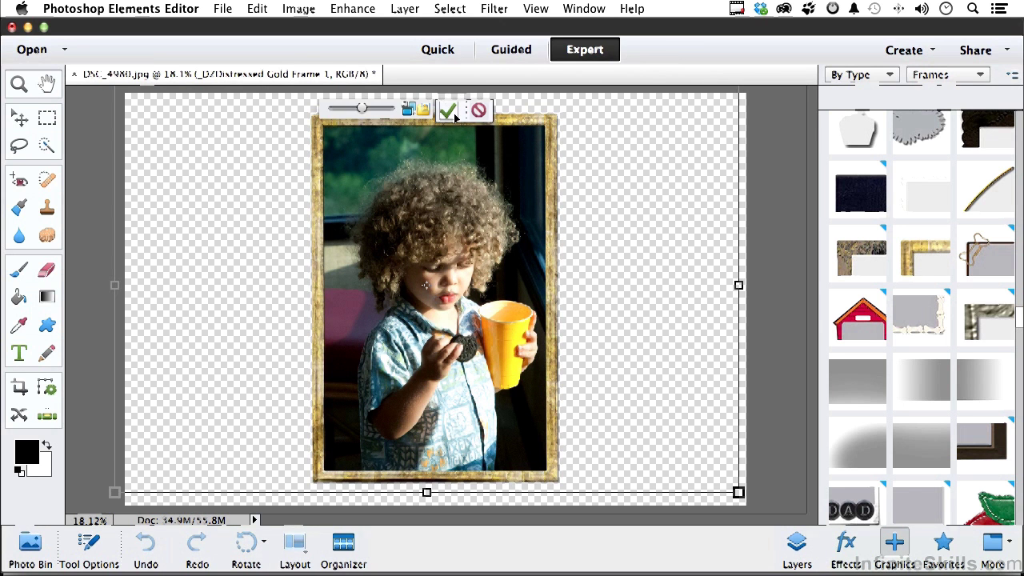
{"action": "left_click", "coordinate": [450, 112]}
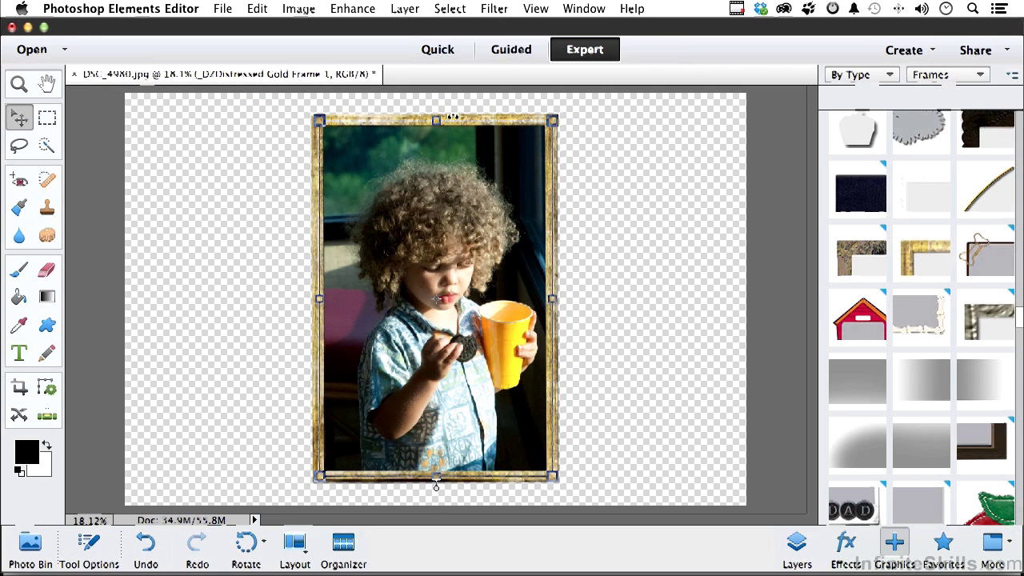
Filter the library to Backgrounds and apply the yellow Bear 01 teddy-bear background.
{"action": "left_click", "coordinate": [930, 74]}
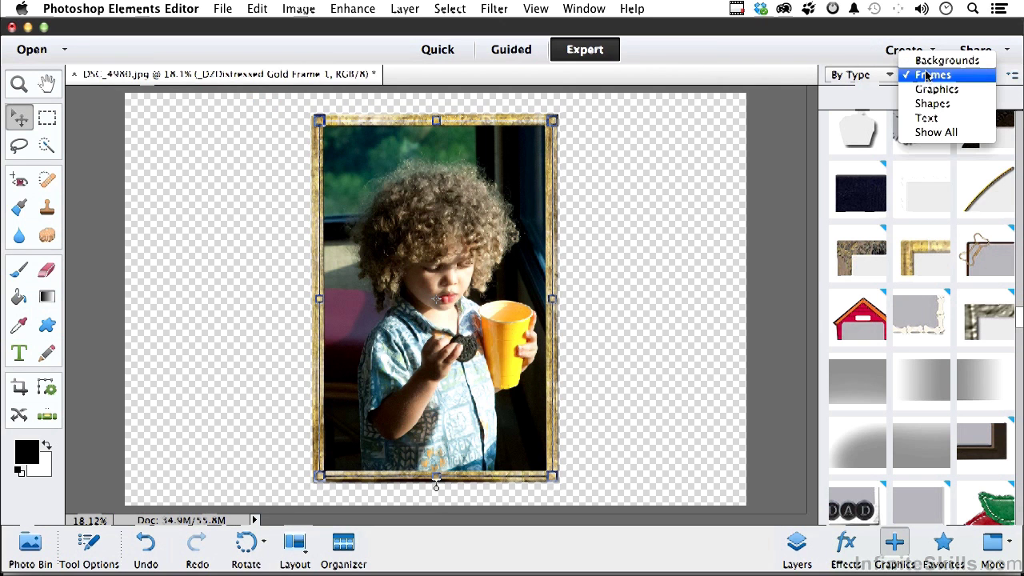
{"action": "left_click", "coordinate": [944, 60]}
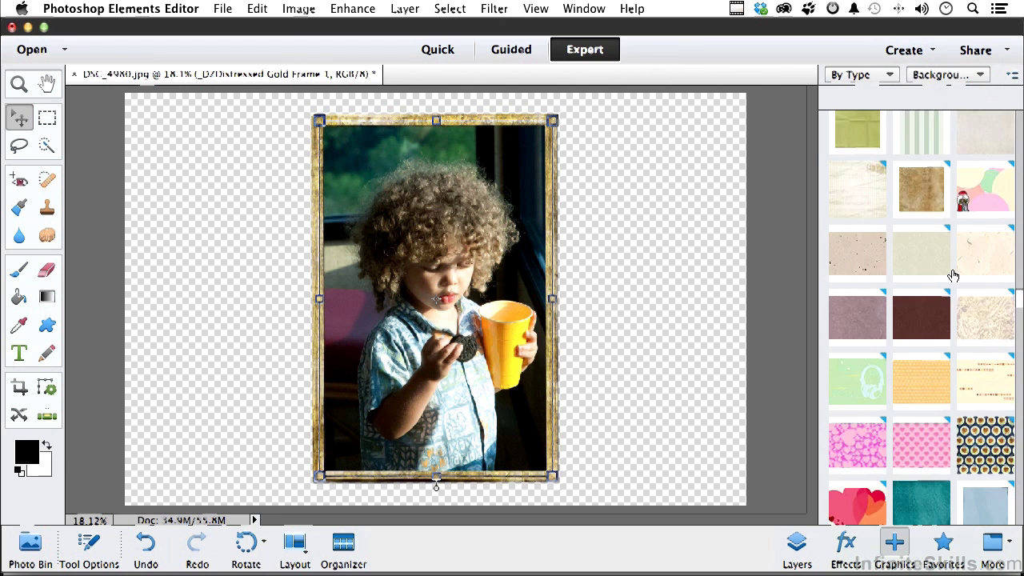
{"action": "scroll", "coordinate": [953, 275], "scroll_direction": "up", "scroll_amount": 15}
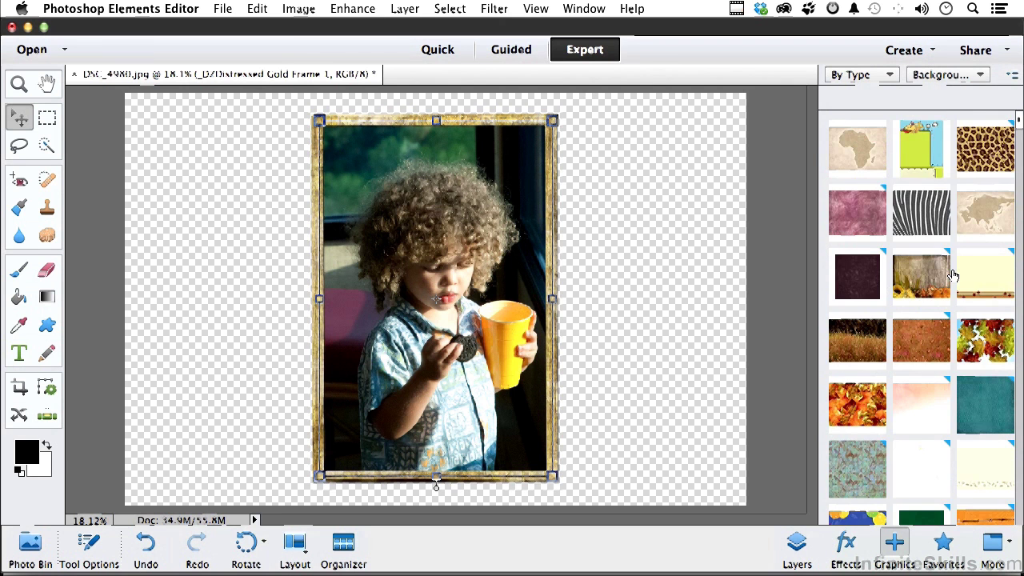
{"action": "scroll", "coordinate": [953, 276], "scroll_direction": "down", "scroll_amount": 5}
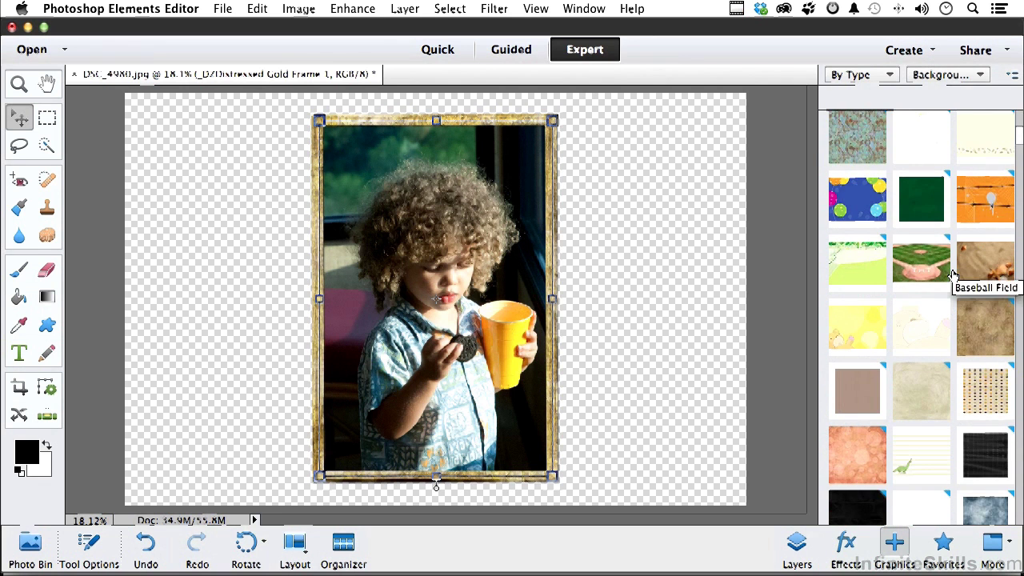
{"action": "scroll", "coordinate": [953, 276], "scroll_direction": "down", "scroll_amount": 1}
{"action": "scroll", "coordinate": [952, 275], "scroll_direction": "up", "scroll_amount": 1}
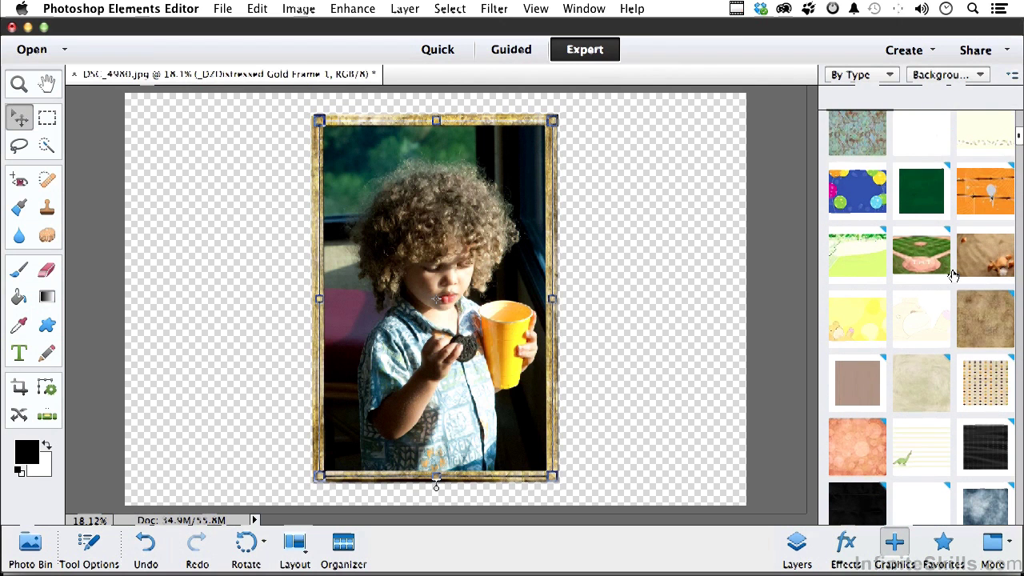
{"action": "scroll", "coordinate": [953, 276], "scroll_direction": "down", "scroll_amount": 2}
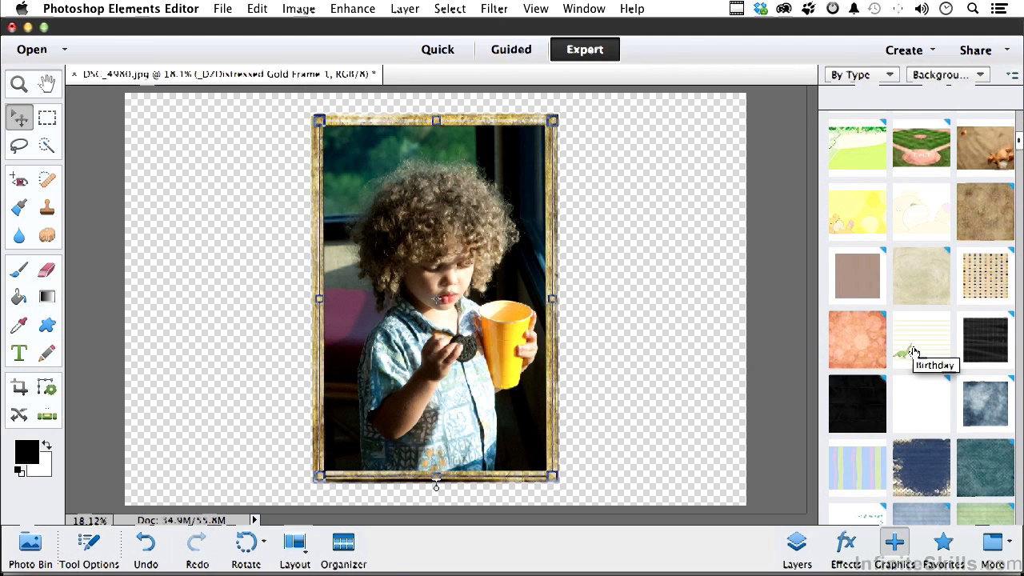
{"action": "double_click", "coordinate": [858, 221]}
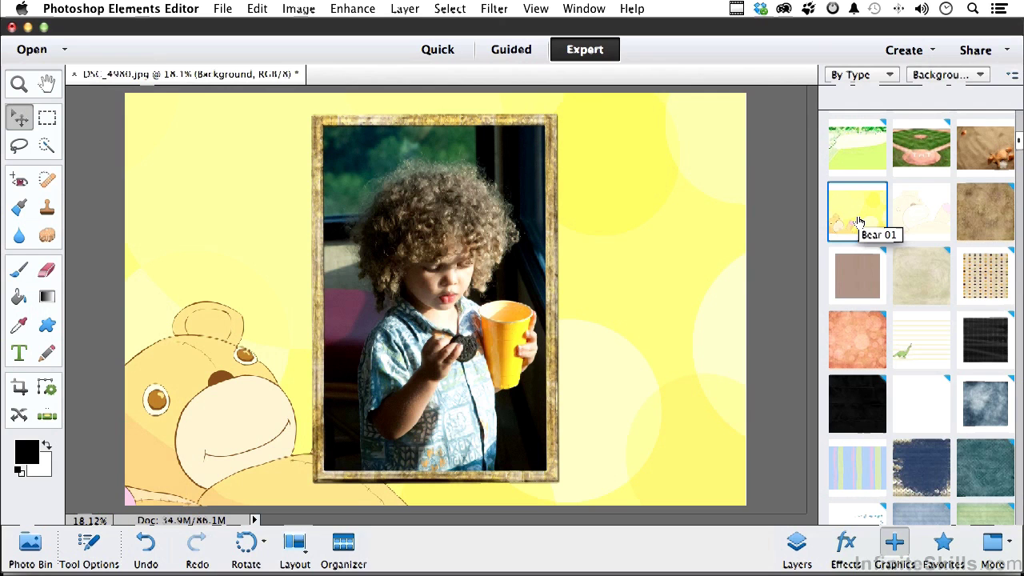
Change the content type to Shapes, then to Graphics, listing clip-art like the cat and butterfly.
{"action": "left_click", "coordinate": [956, 75]}
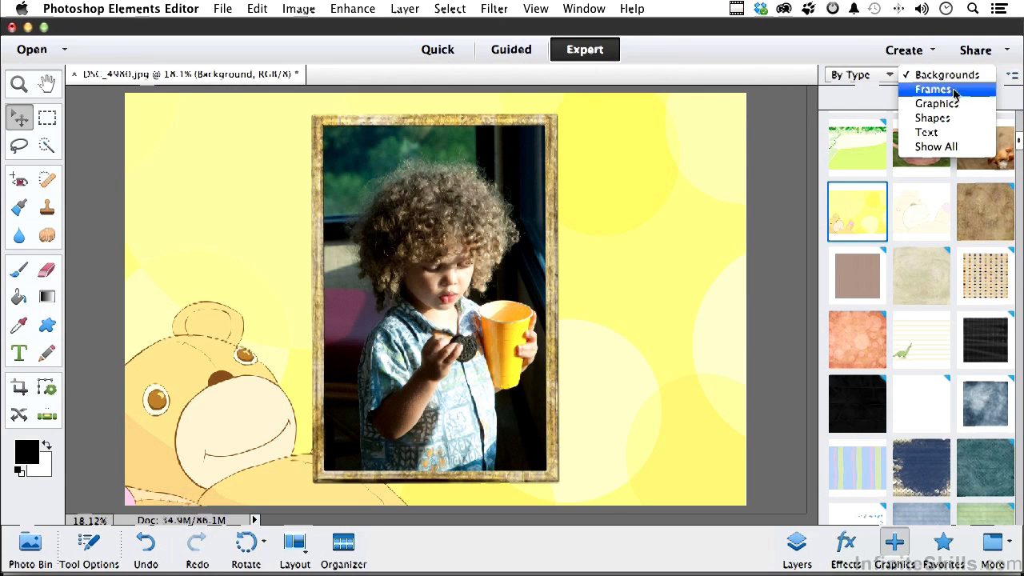
{"action": "left_click", "coordinate": [952, 118]}
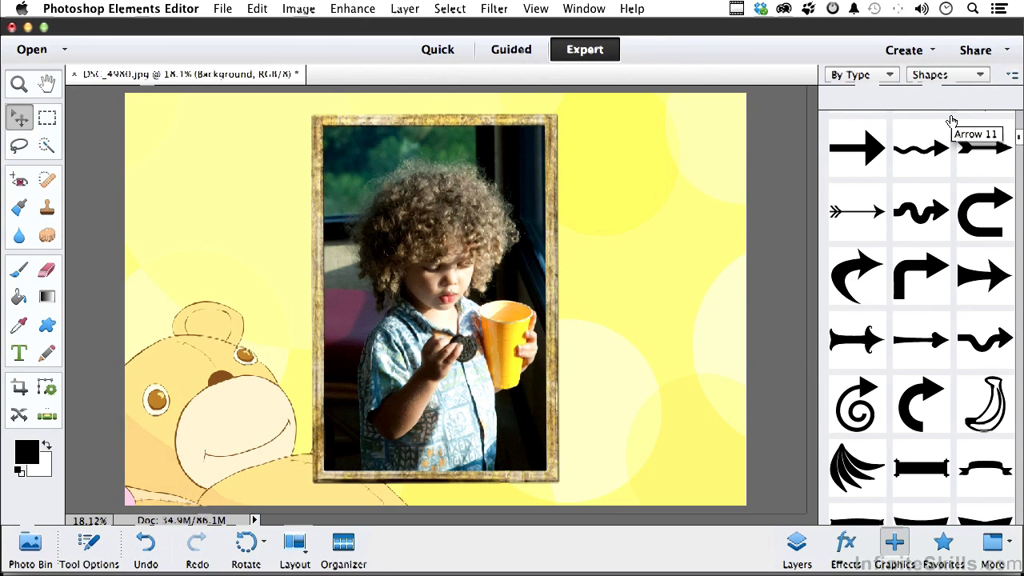
{"action": "left_click", "coordinate": [952, 82]}
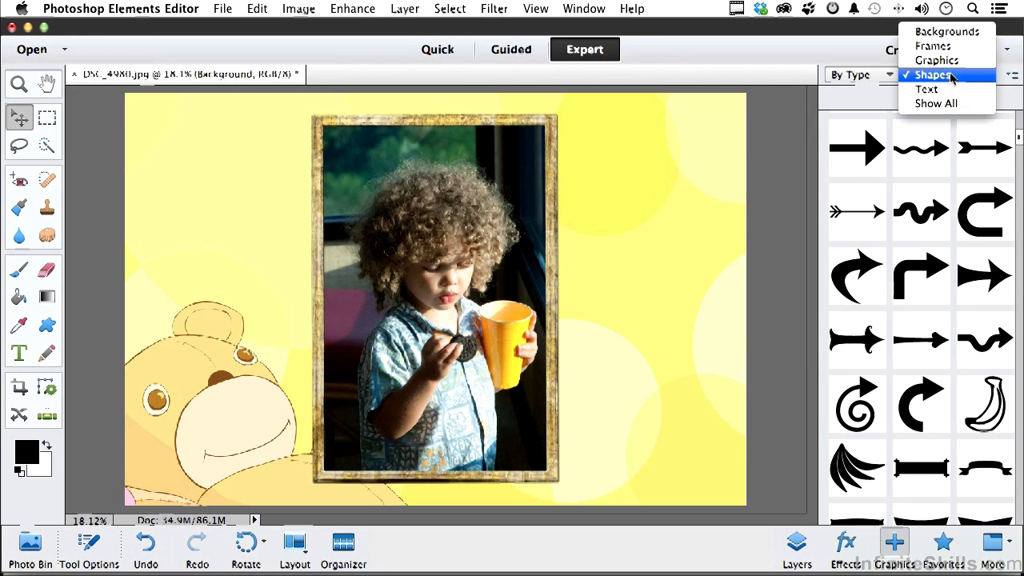
{"action": "left_click", "coordinate": [952, 57]}
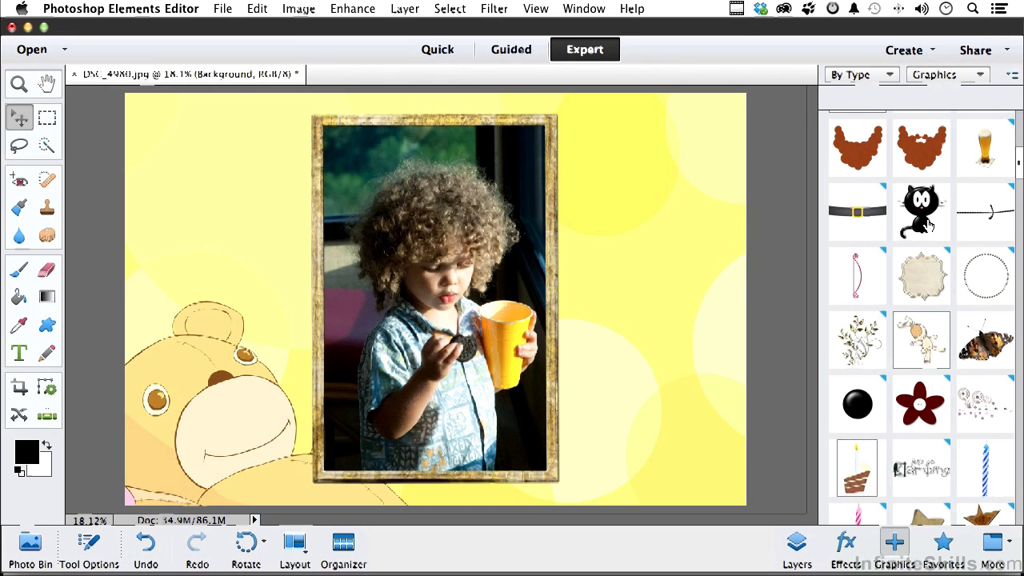
{"action": "scroll", "coordinate": [929, 226], "scroll_direction": "down", "scroll_amount": 1}
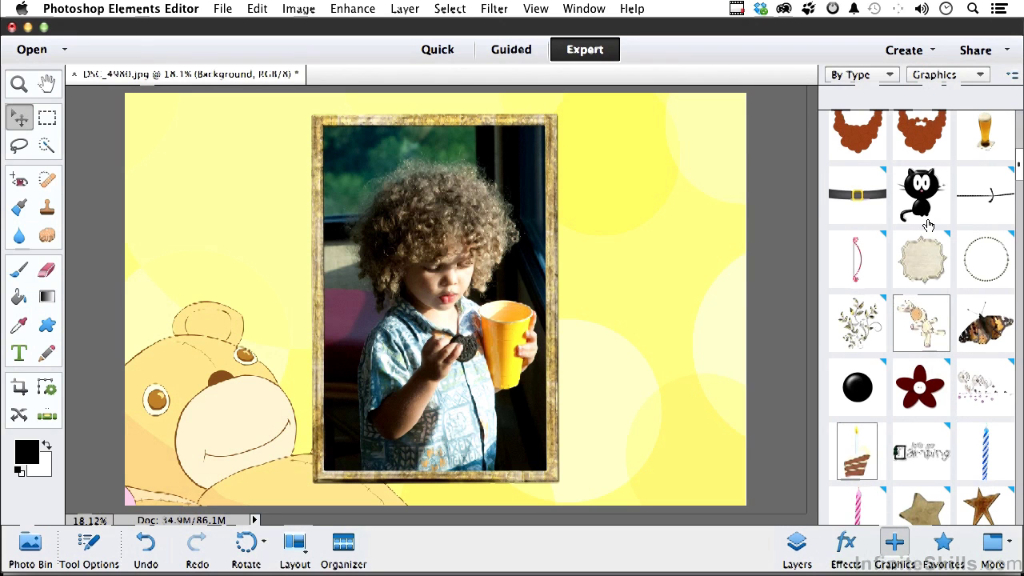
Add the Bunny graphic, enlarge it, commit, and move it to the top right.
{"action": "double_click", "coordinate": [923, 332]}
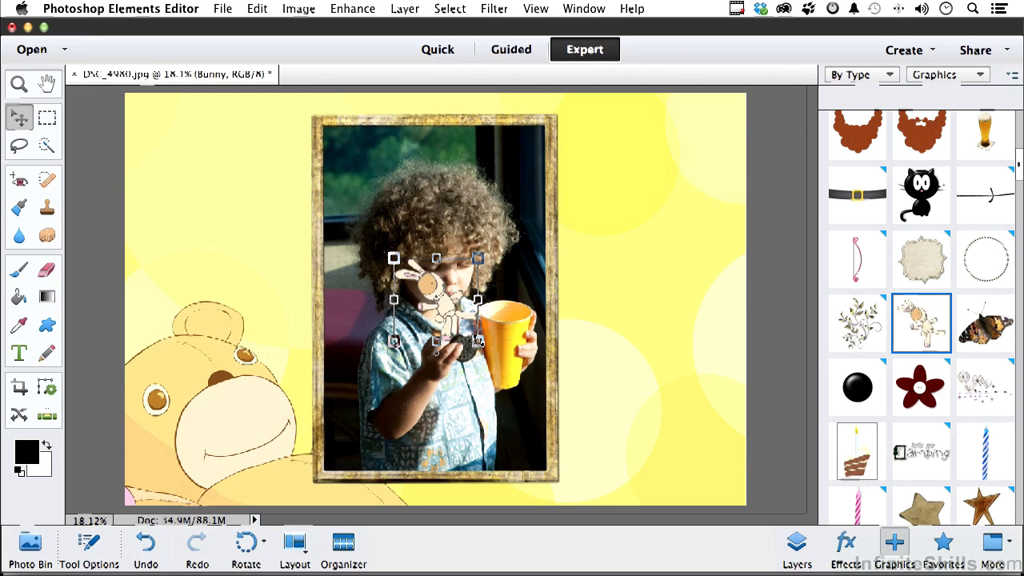
{"action": "left_click_drag", "start_coordinate": [477, 340], "coordinate": [582, 431]}
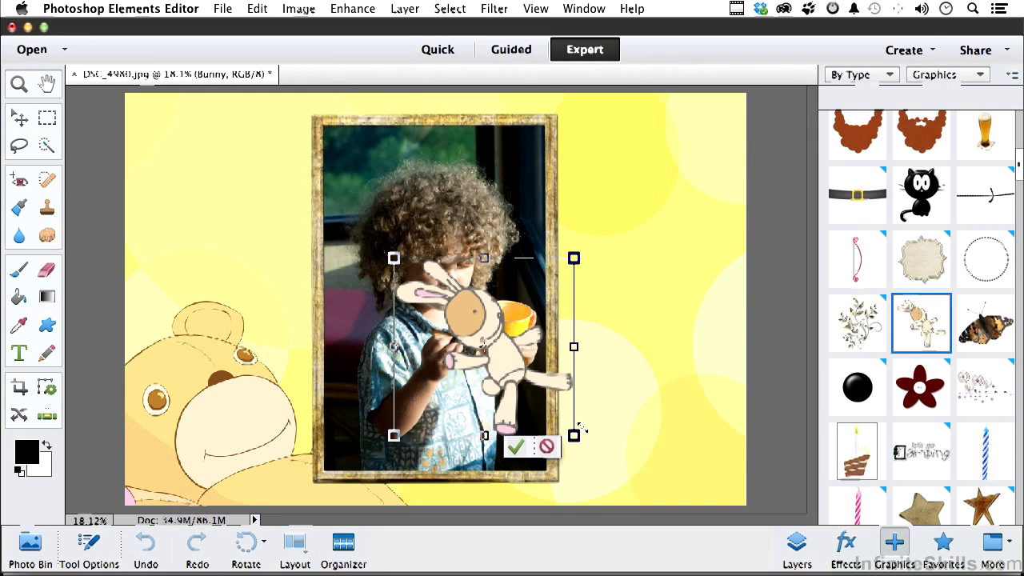
{"action": "left_click", "coordinate": [516, 446]}
{"action": "left_click_drag", "start_coordinate": [518, 368], "coordinate": [672, 216]}
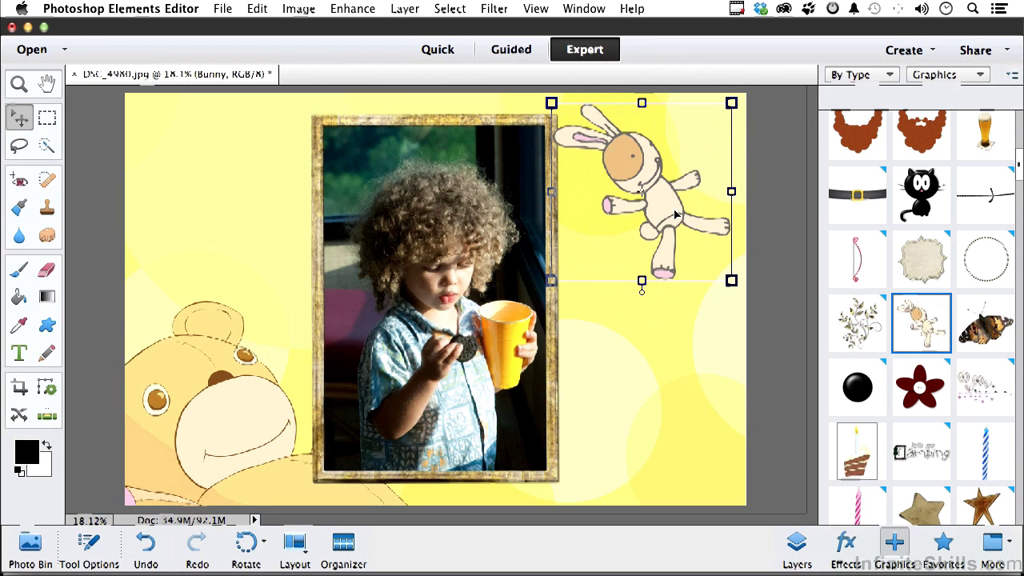
Add the brown Bear 01 graphic, enlarge it, commit, and move it to the lower-right yellow area.
{"action": "scroll", "coordinate": [862, 304], "scroll_direction": "up", "scroll_amount": 1}
{"action": "scroll", "coordinate": [863, 304], "scroll_direction": "up", "scroll_amount": 3}
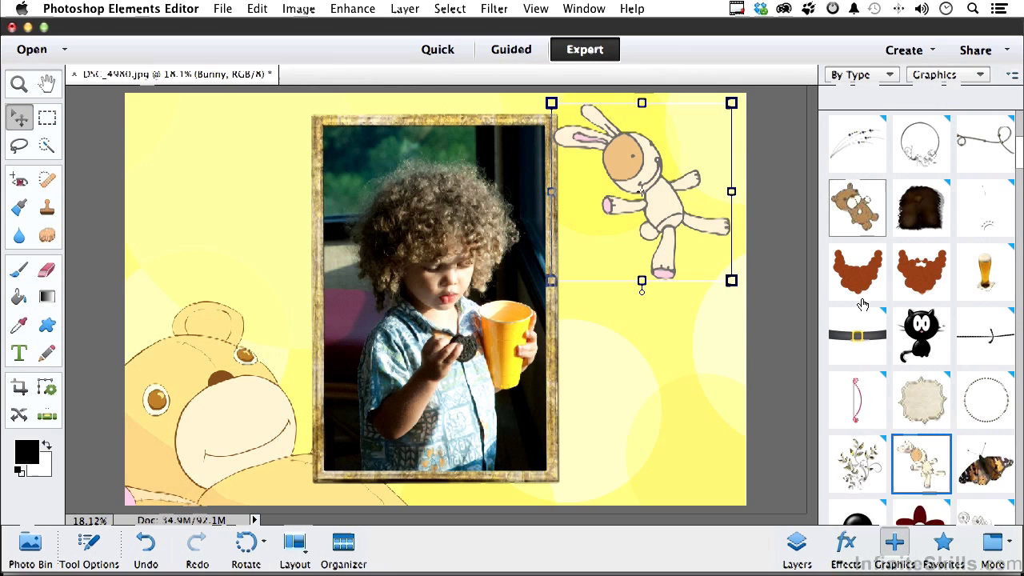
{"action": "scroll", "coordinate": [858, 280], "scroll_direction": "up", "scroll_amount": 3}
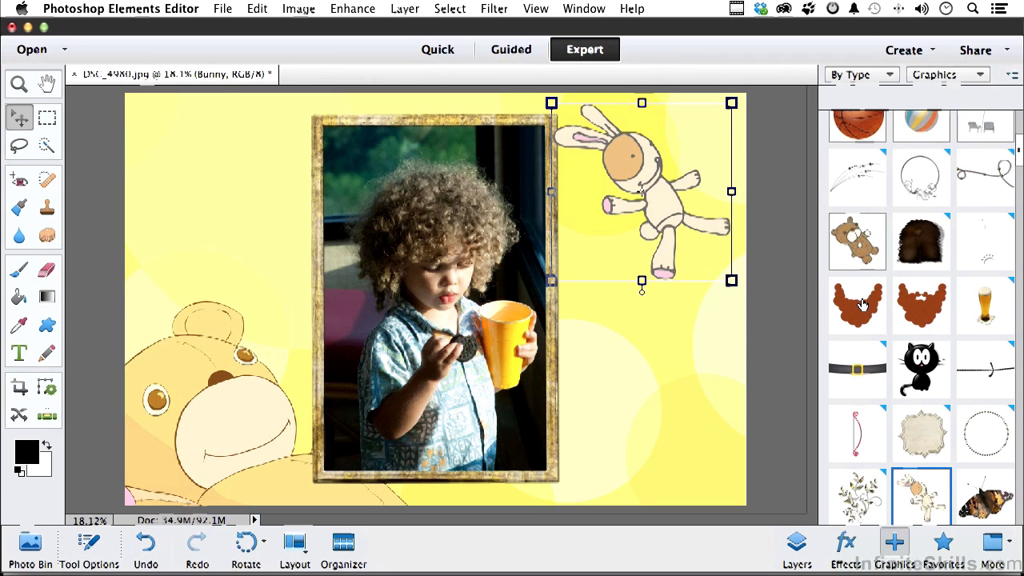
{"action": "double_click", "coordinate": [856, 244]}
{"action": "left_click_drag", "start_coordinate": [477, 342], "coordinate": [539, 404]}
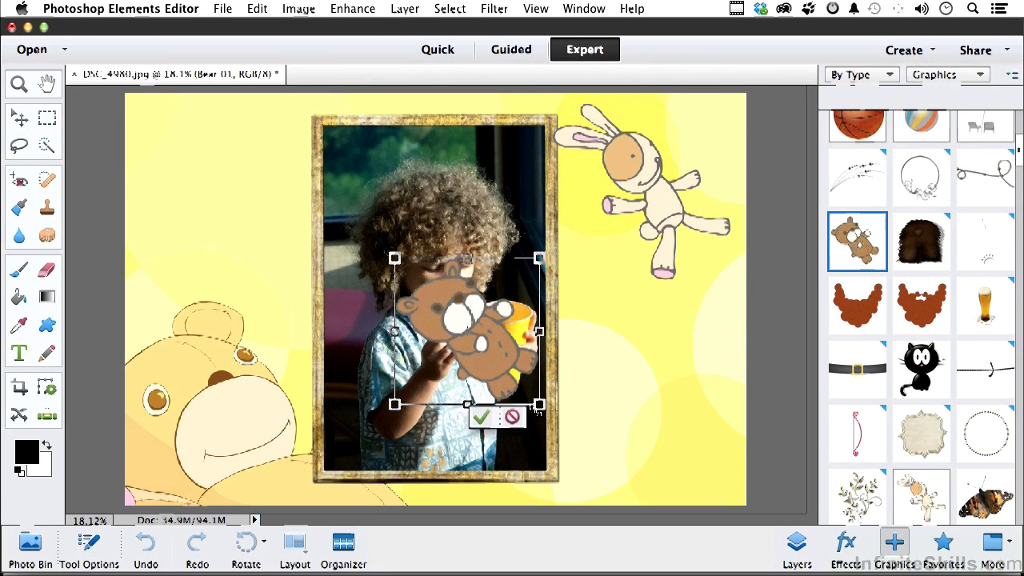
{"action": "left_click", "coordinate": [481, 417]}
{"action": "left_click_drag", "start_coordinate": [493, 373], "coordinate": [658, 450]}
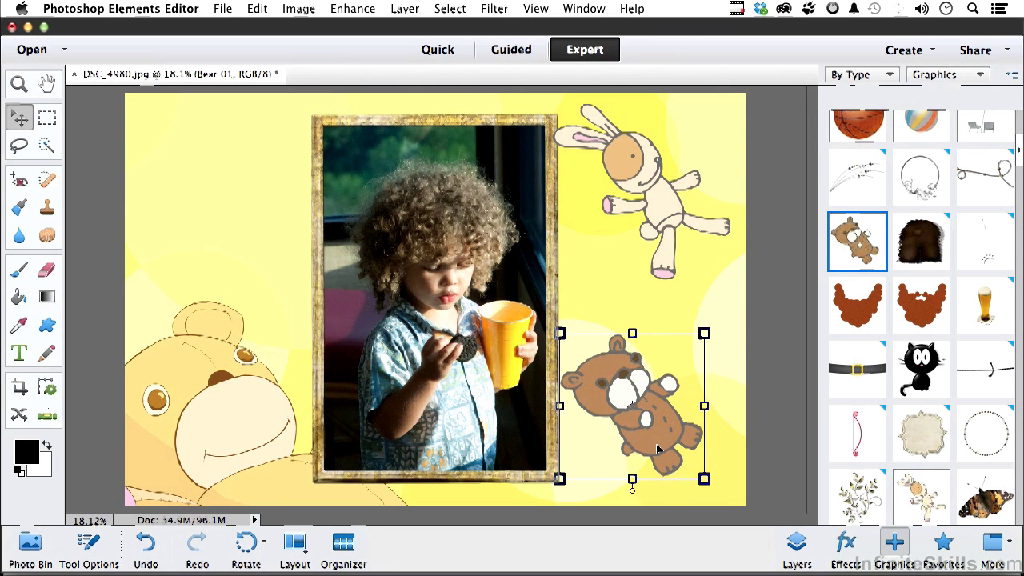
Show the Layers panel and select the _DZDistressed Gold Frame layer.
{"action": "left_click", "coordinate": [797, 544]}
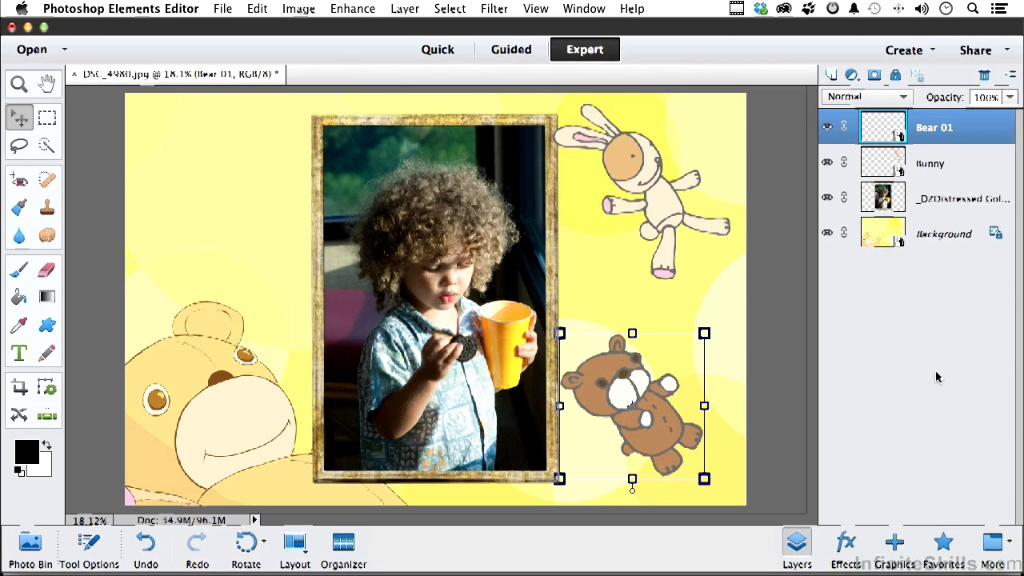
{"action": "left_click", "coordinate": [893, 209]}
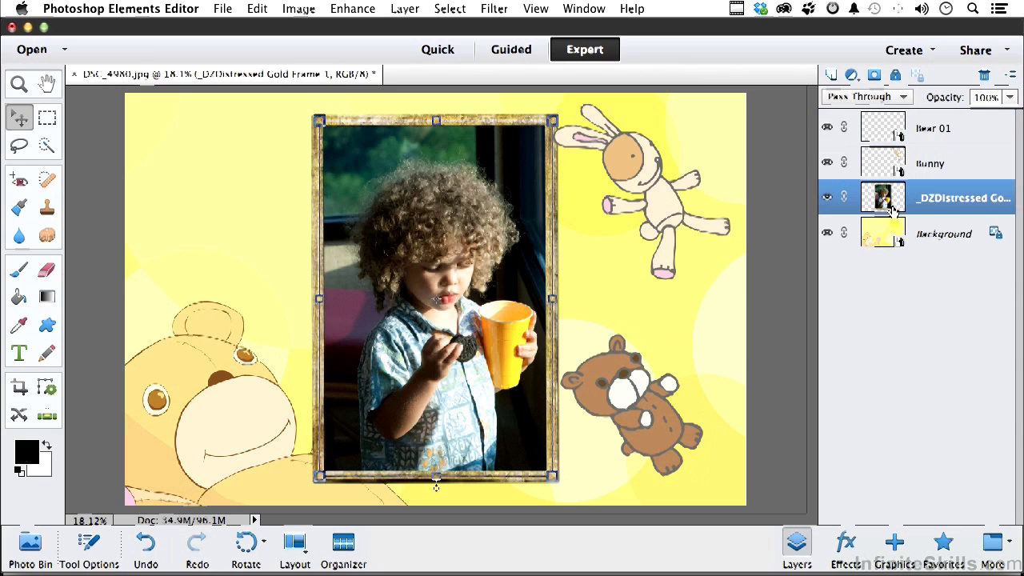
Apply the Old Photo effect to the frame layer, continuing past the Hue/Saturation alert and simplifying it.
{"action": "left_click", "coordinate": [846, 544]}
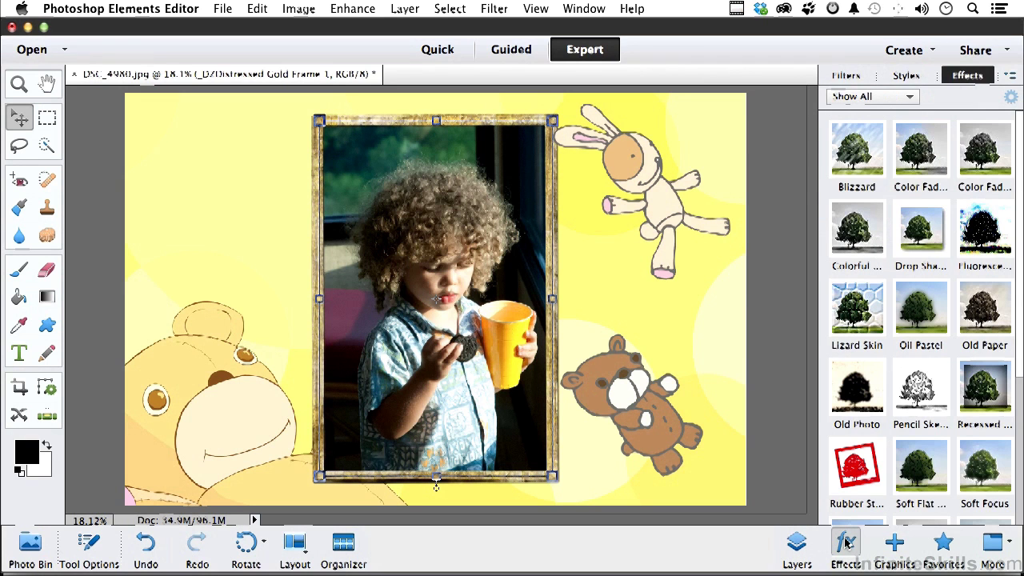
{"action": "double_click", "coordinate": [856, 395]}
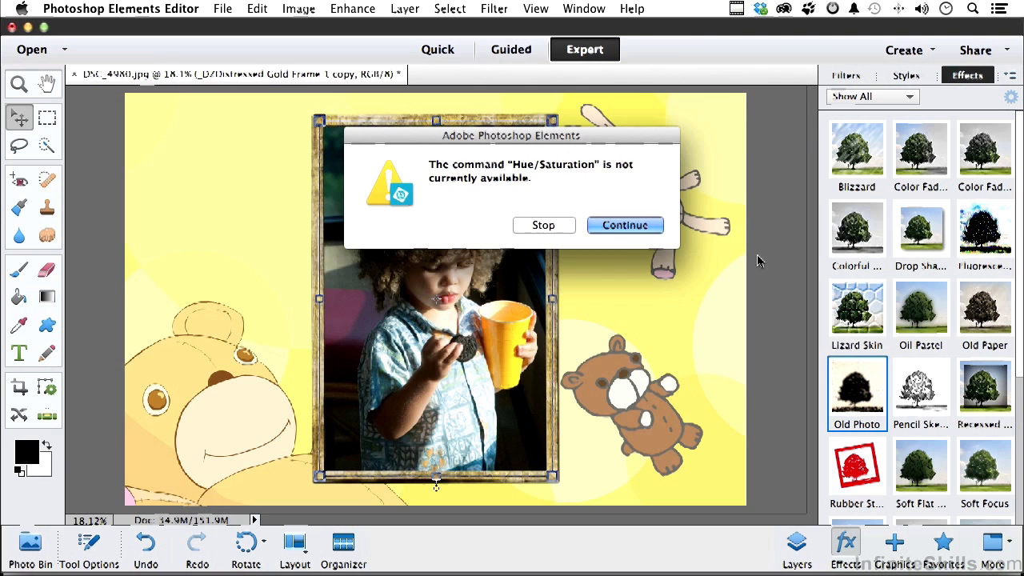
{"action": "left_click", "coordinate": [632, 225]}
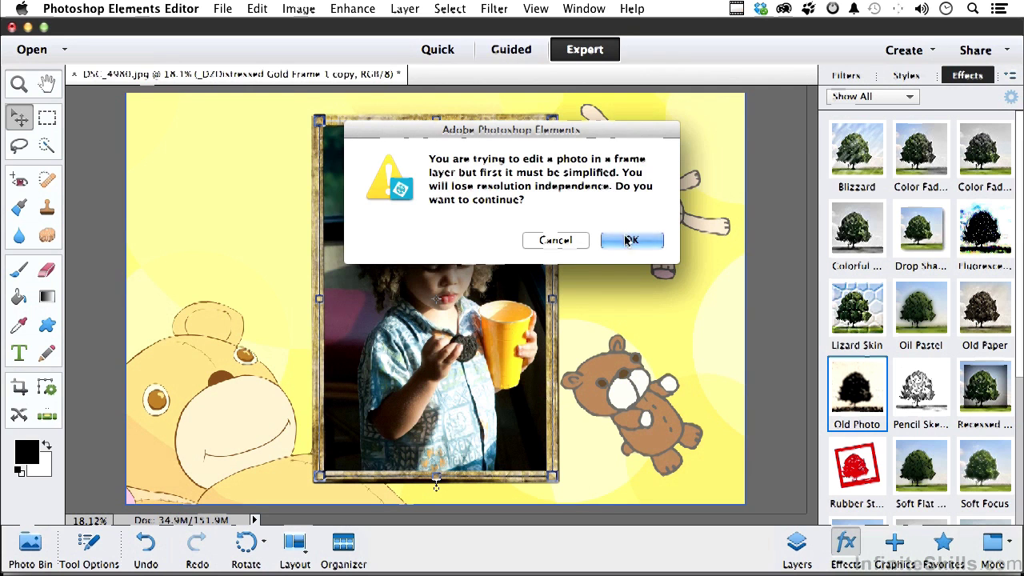
{"action": "left_click", "coordinate": [632, 238]}
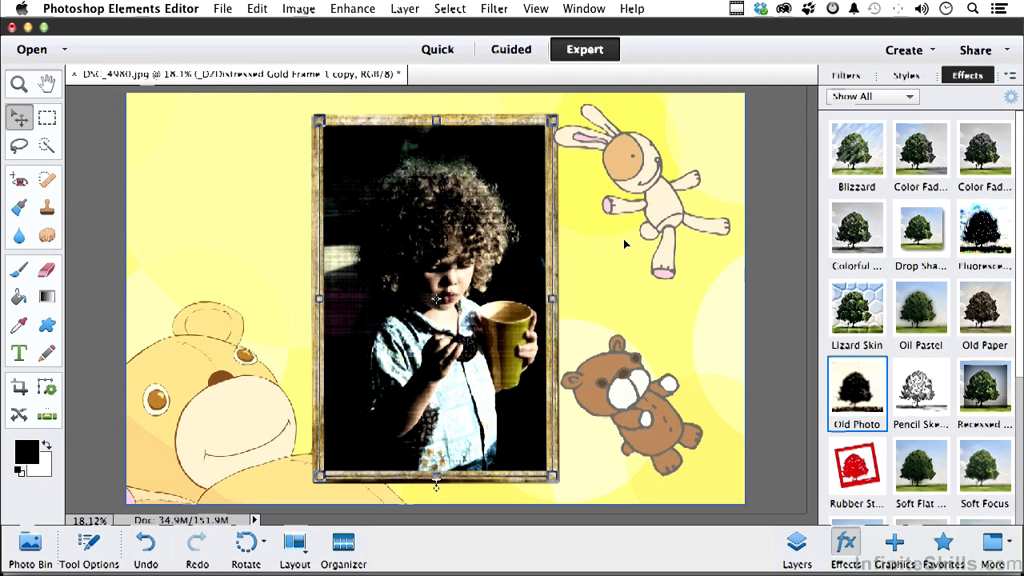
Add the blue star Balloon 06, enlarge it, move it top-left above the bear, and tilt it clockwise.
{"action": "left_click", "coordinate": [894, 546]}
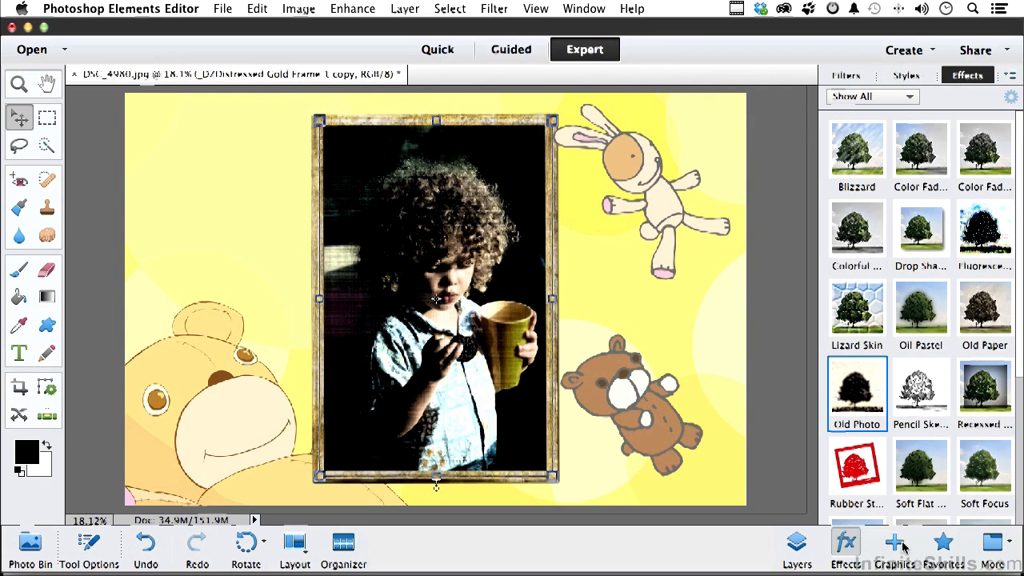
{"action": "scroll", "coordinate": [912, 360], "scroll_direction": "up", "scroll_amount": 5}
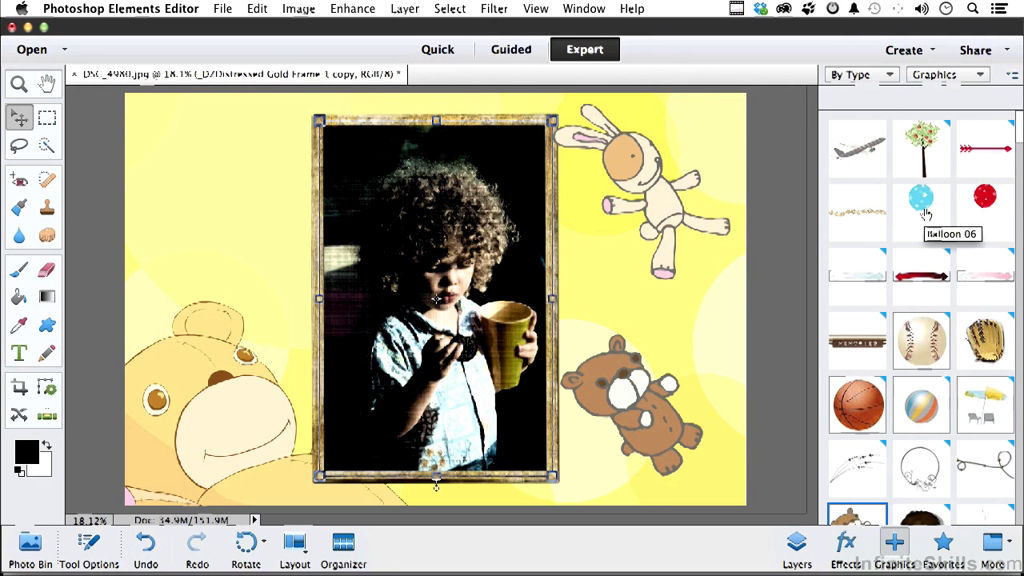
{"action": "double_click", "coordinate": [922, 200]}
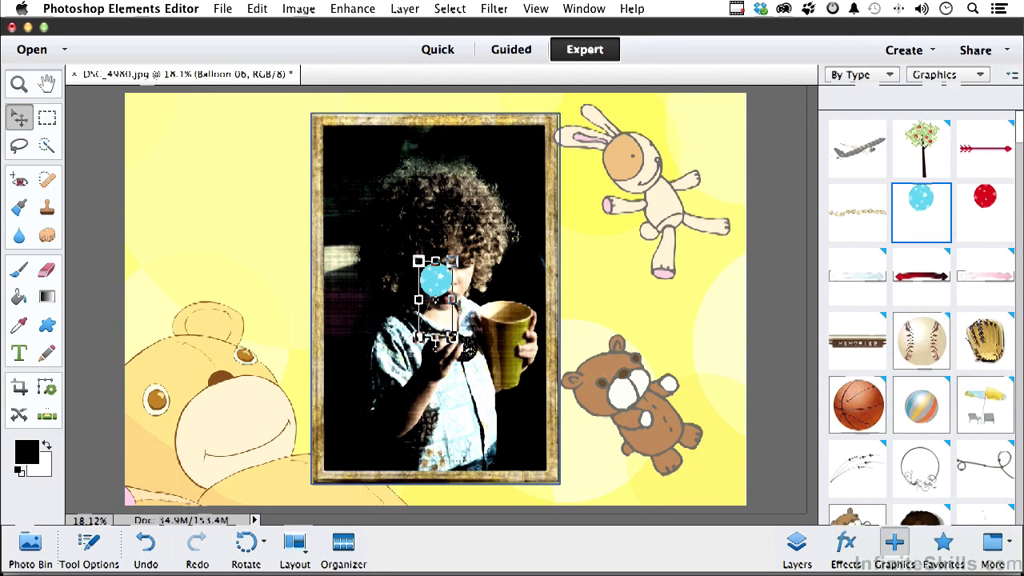
{"action": "left_click_drag", "start_coordinate": [453, 339], "coordinate": [501, 447]}
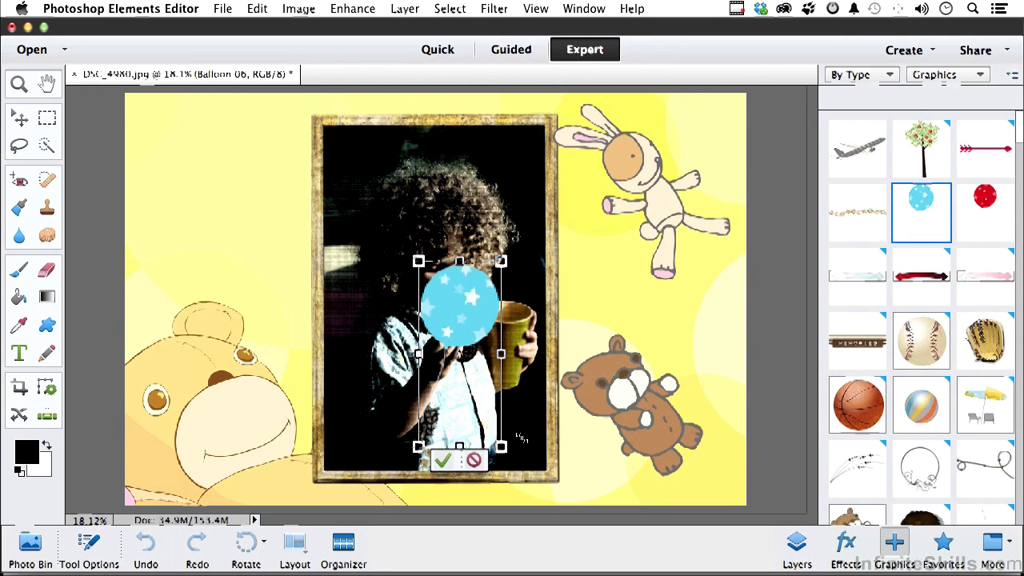
{"action": "left_click_drag", "start_coordinate": [467, 307], "coordinate": [248, 160]}
{"action": "left_click_drag", "start_coordinate": [302, 304], "coordinate": [324, 264]}
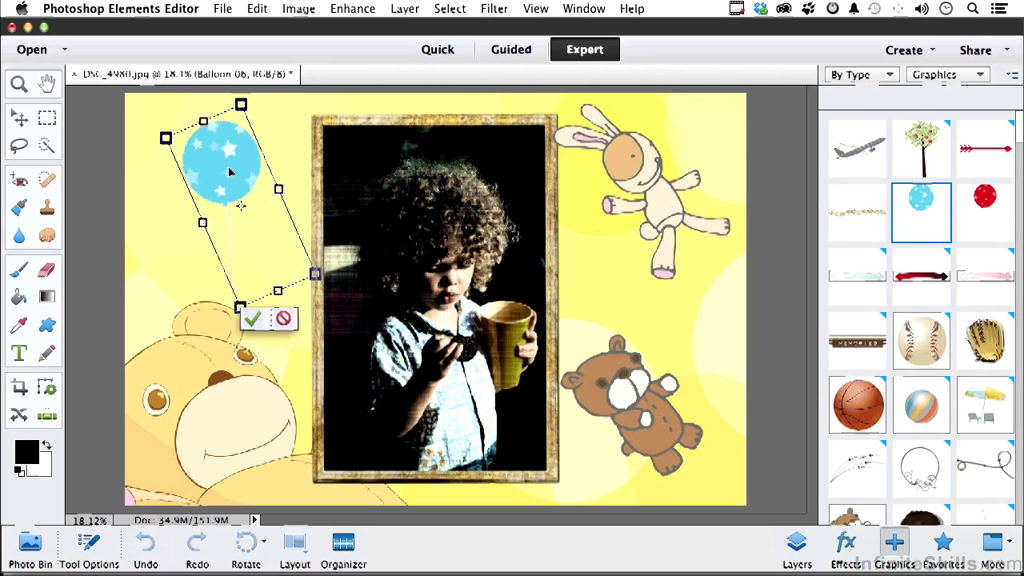
Commit the balloon's placement, then close DSC_4980.jpg and answer the save prompt to return to the Organizer.
{"action": "left_click", "coordinate": [252, 320]}
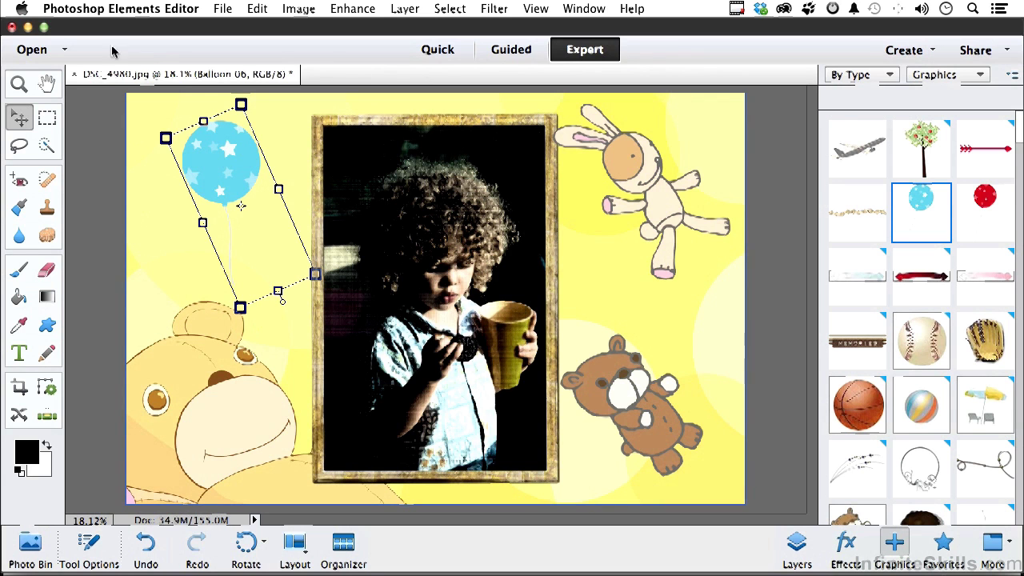
{"action": "left_click", "coordinate": [74, 74]}
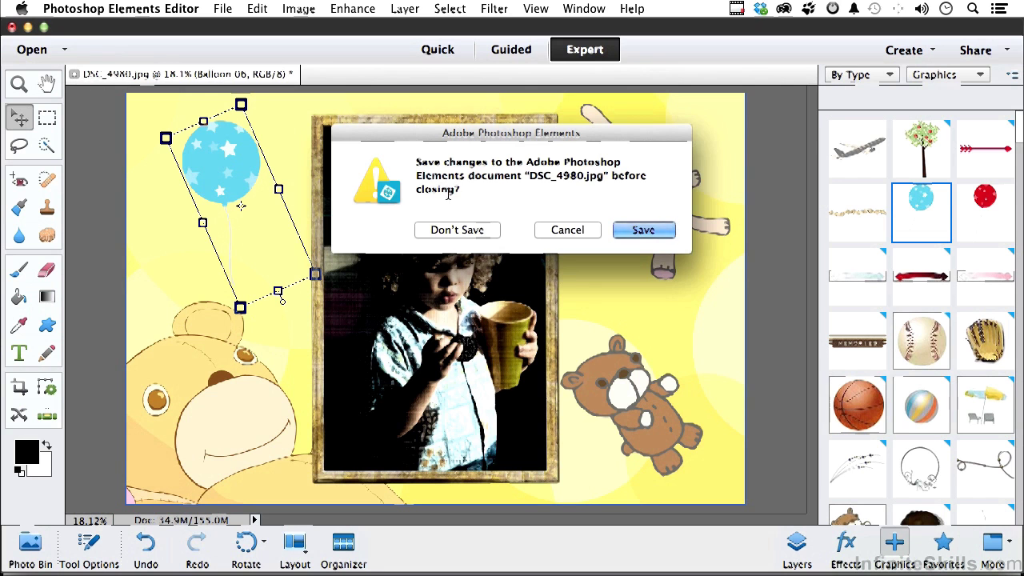
{"action": "left_click", "coordinate": [457, 230]}
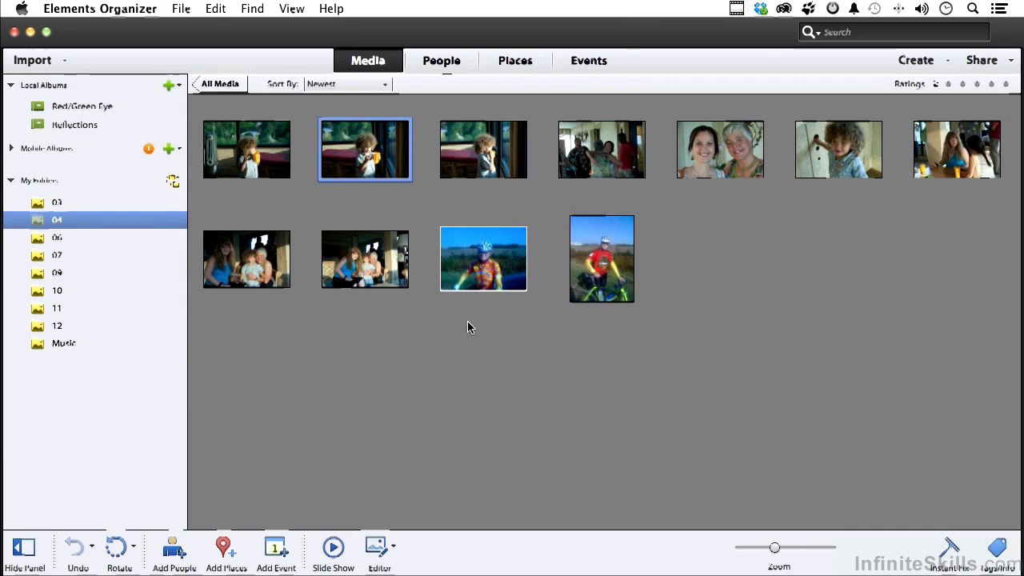